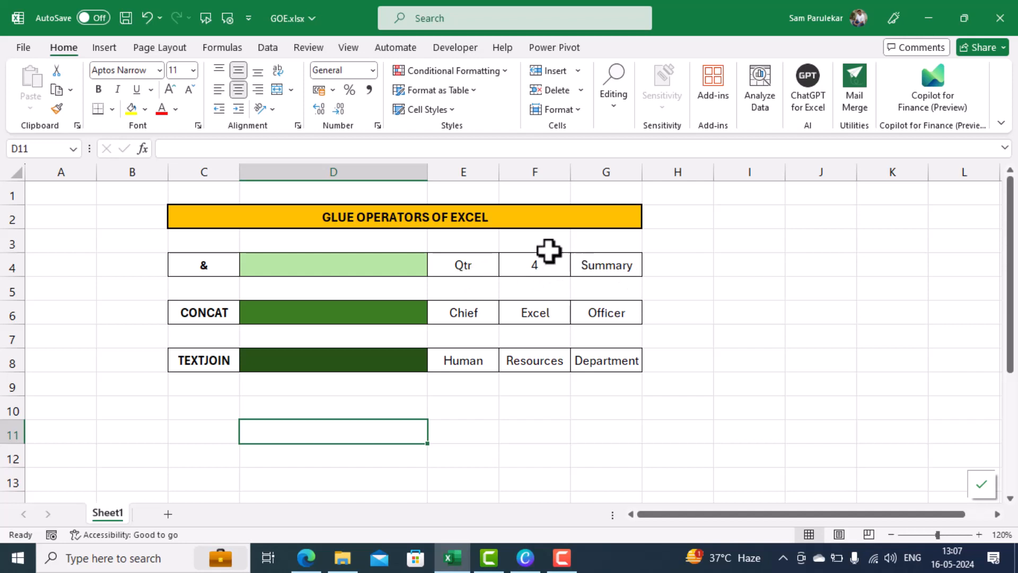
Enter the formula =E4&F4&G4 in cell D4 to join the three texts of the & row
click(331, 268)
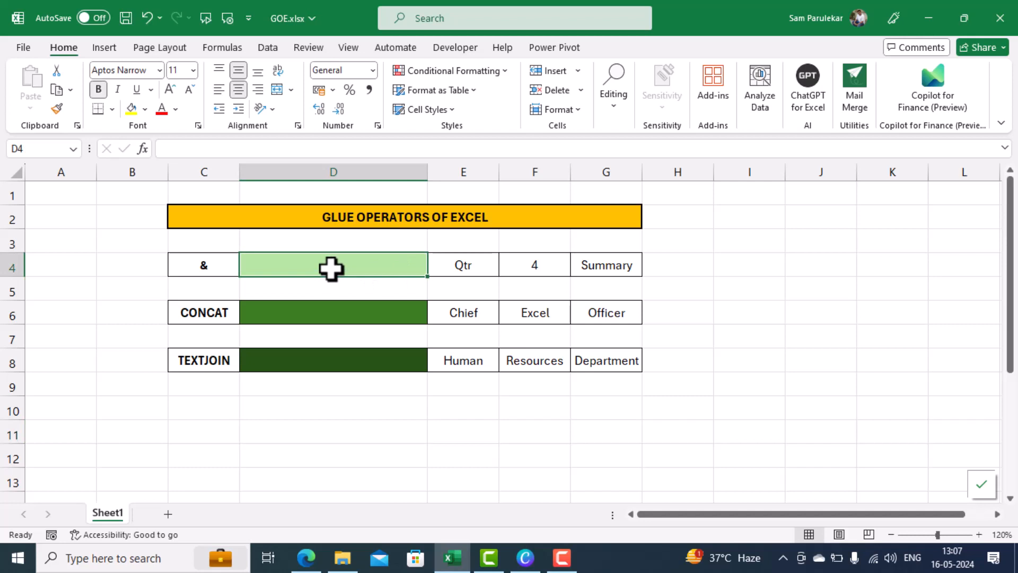
text(=)
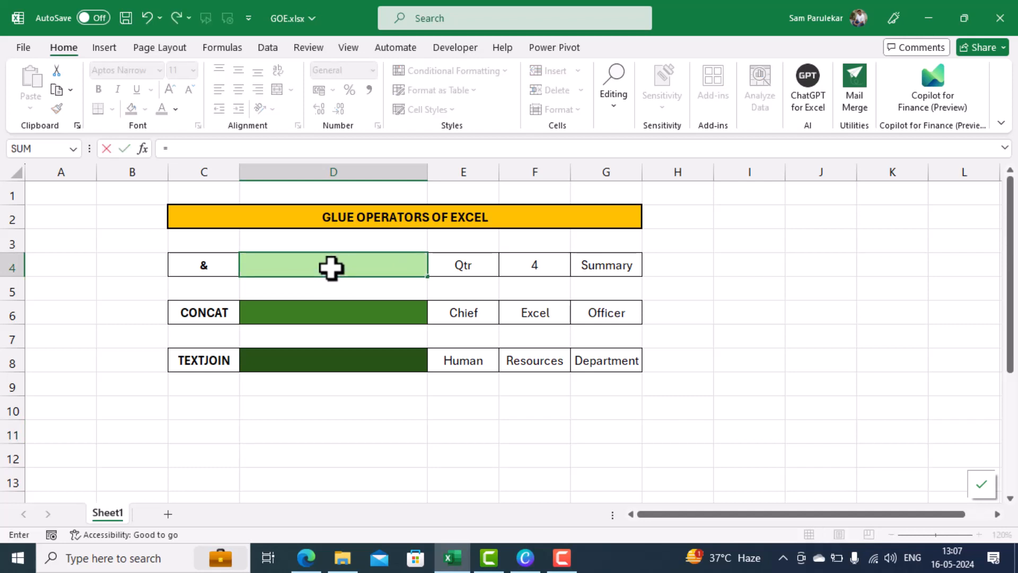
click(459, 272)
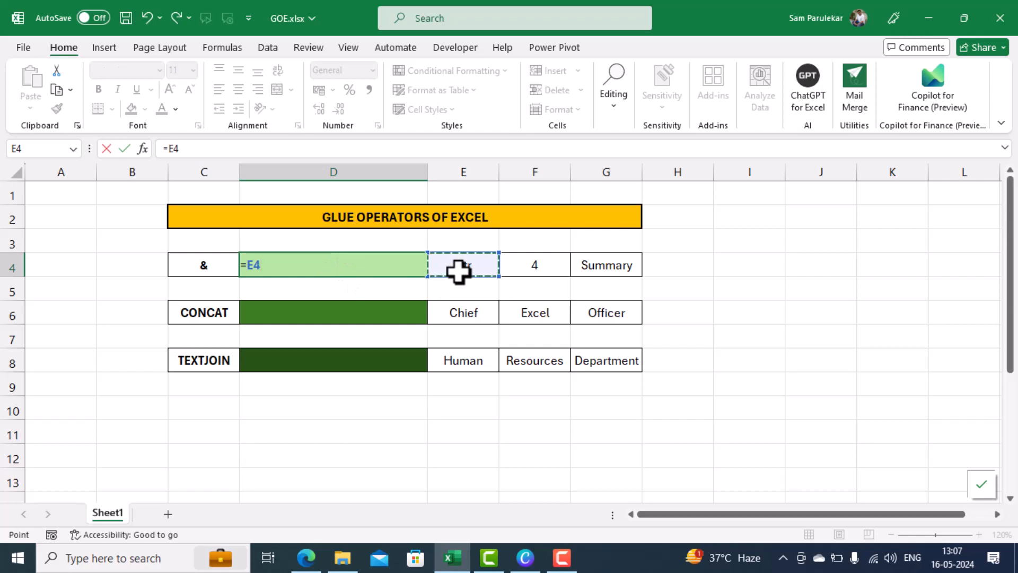
text(&)
click(532, 261)
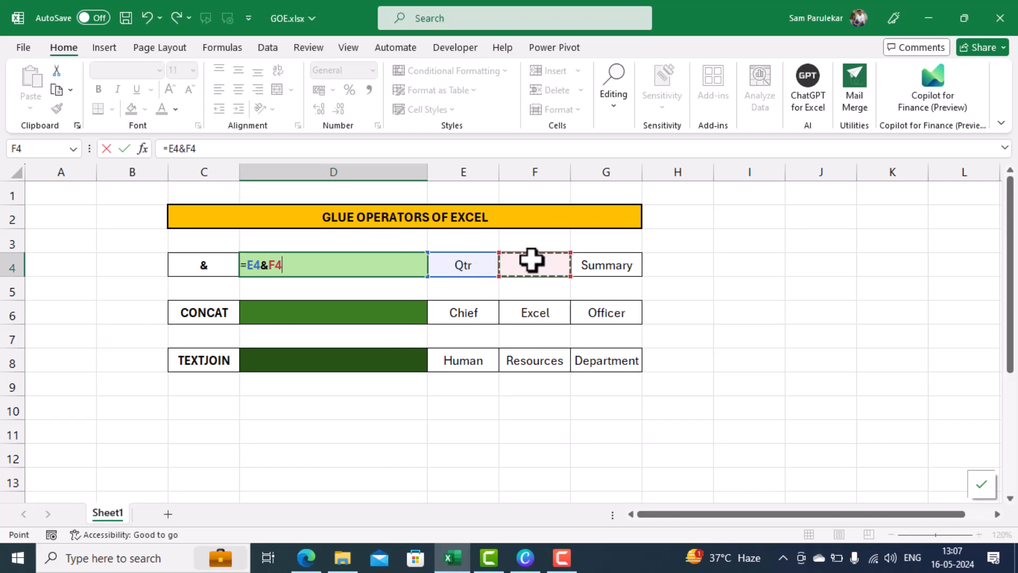
text(&)
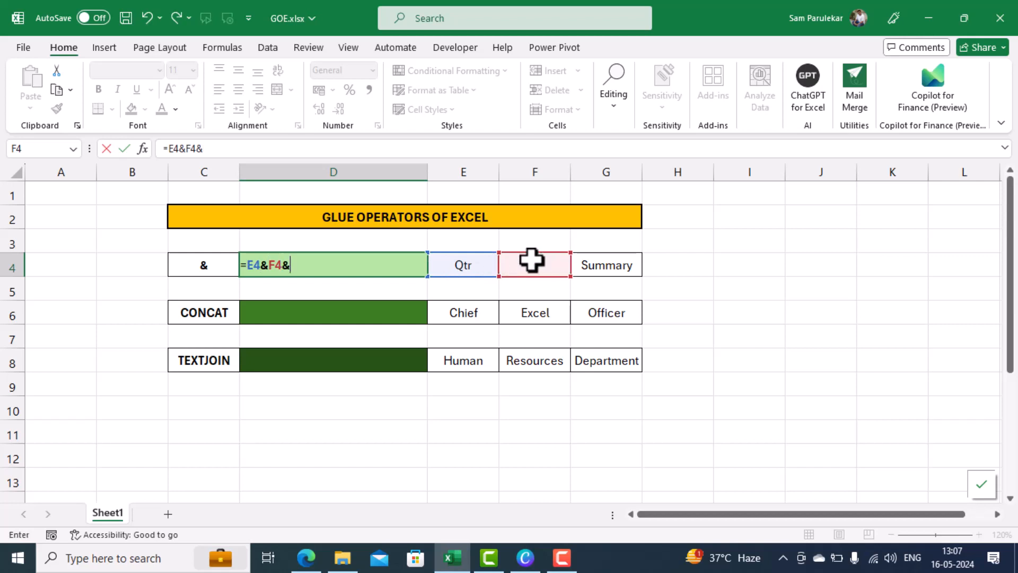
click(620, 265)
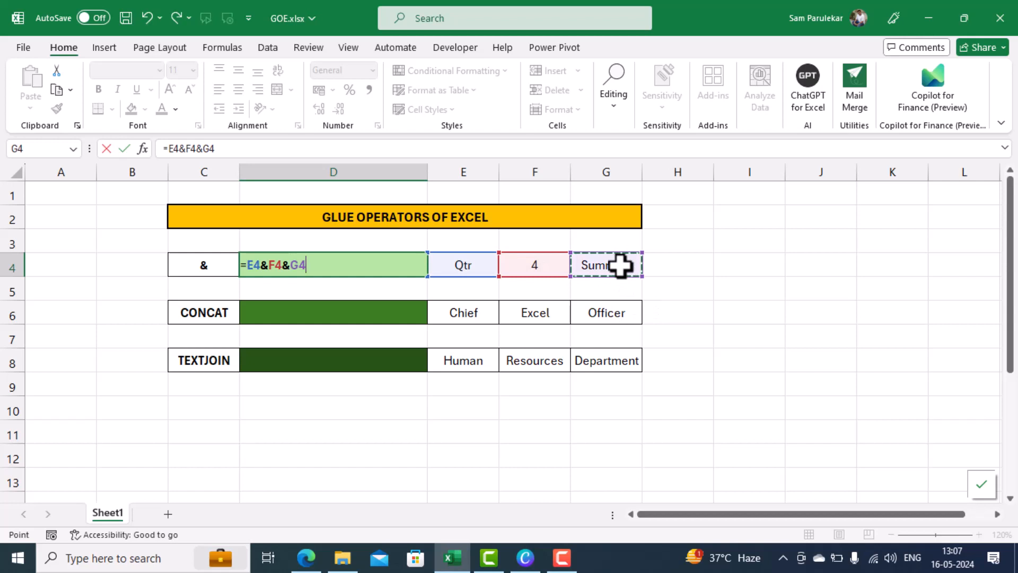
key(Return)
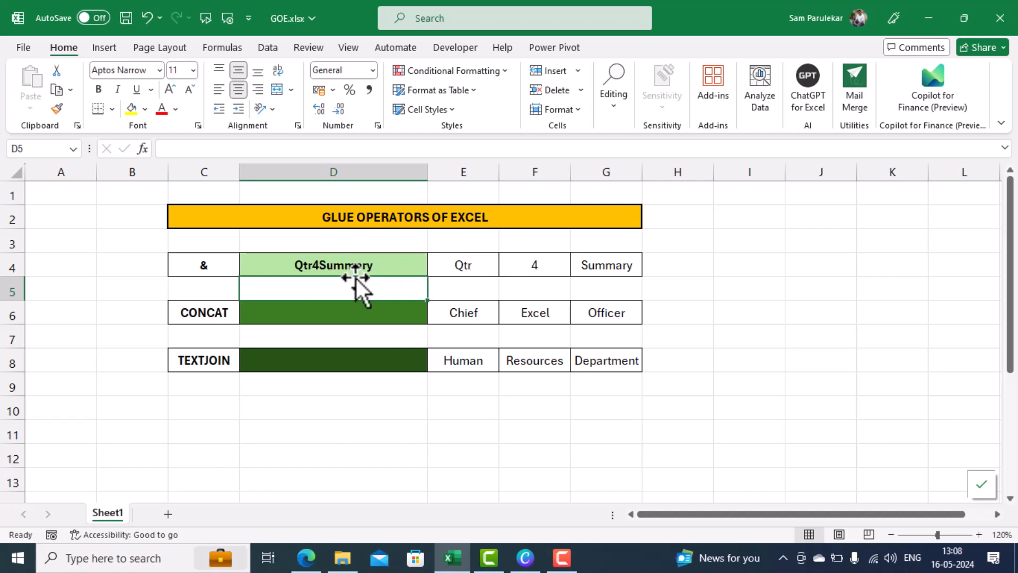
Replace the formula in cell D4 with =E4&" "&F4&" "&G4 so that spaces separate the joined texts
text(=)
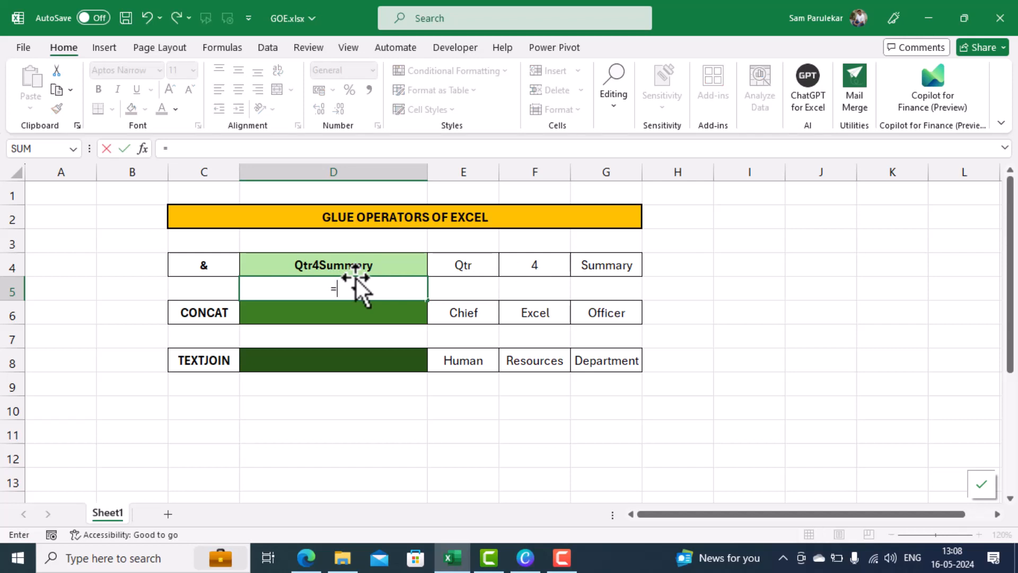
key(Escape)
click(374, 257)
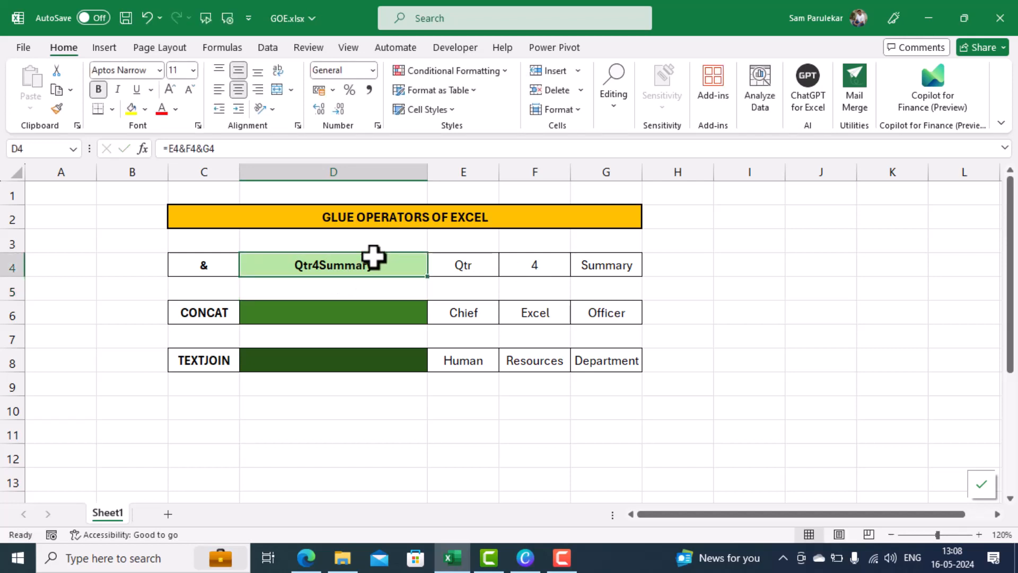
text(=)
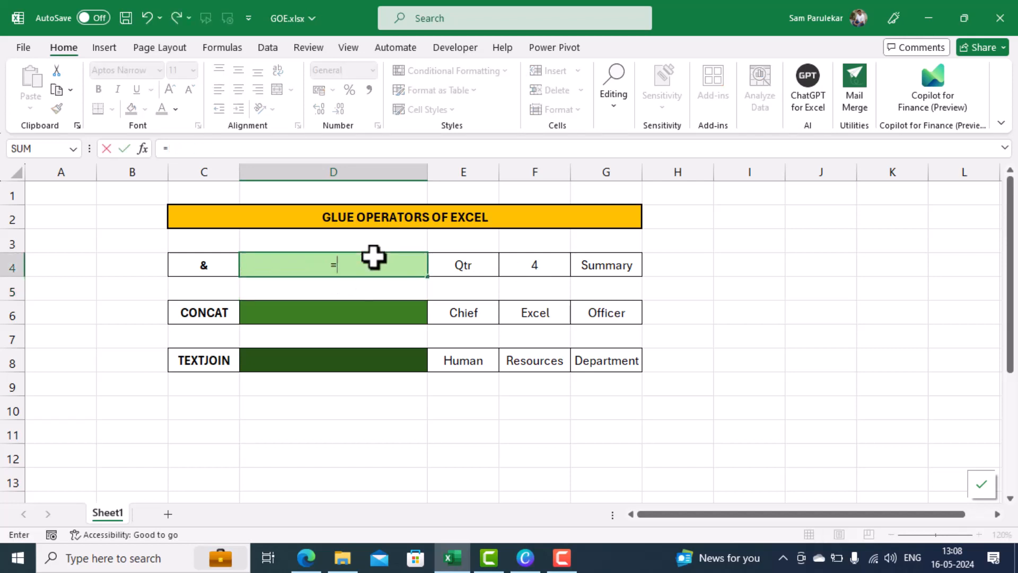
click(464, 267)
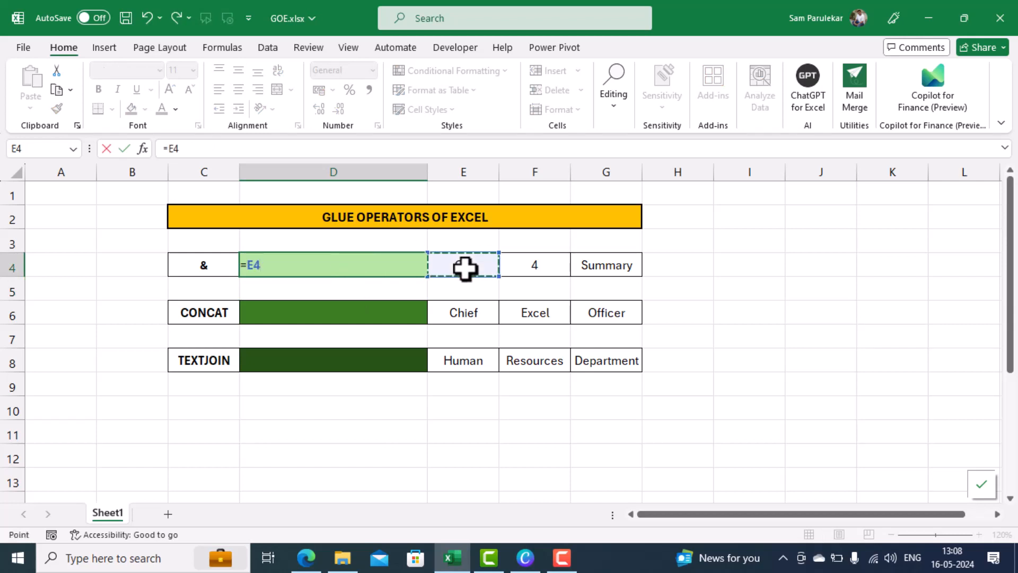
text(&" ")
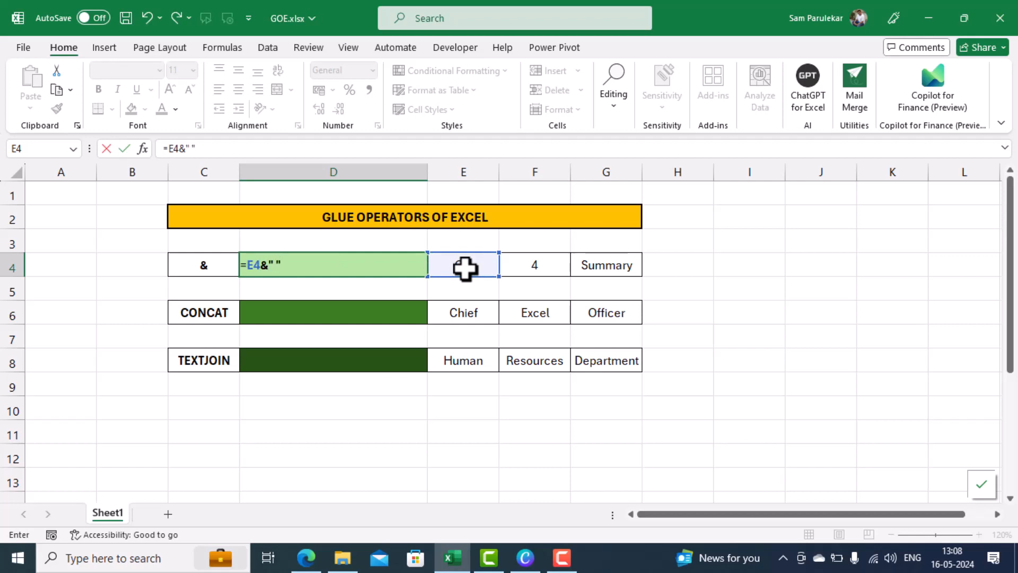
text(&)
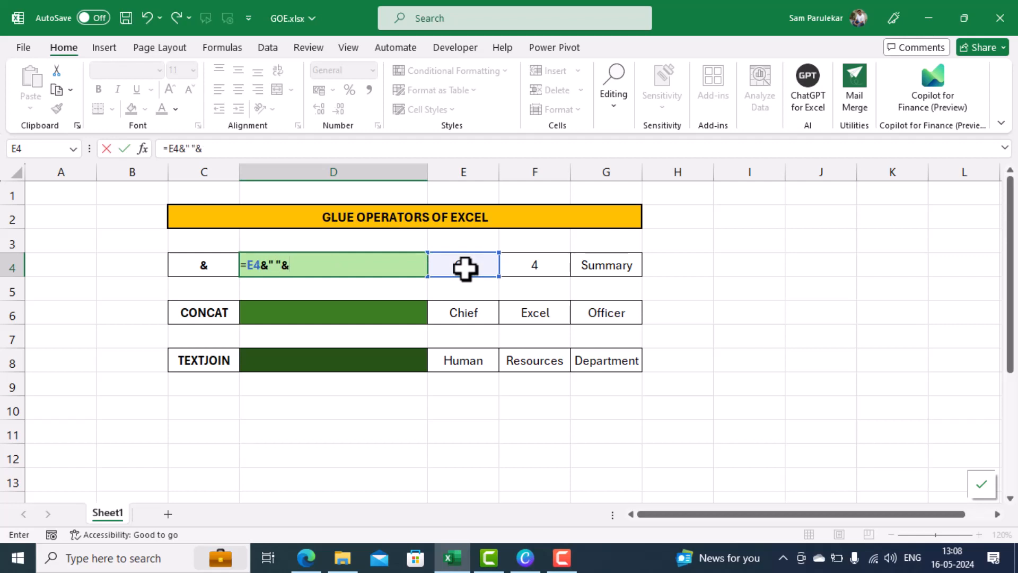
click(533, 268)
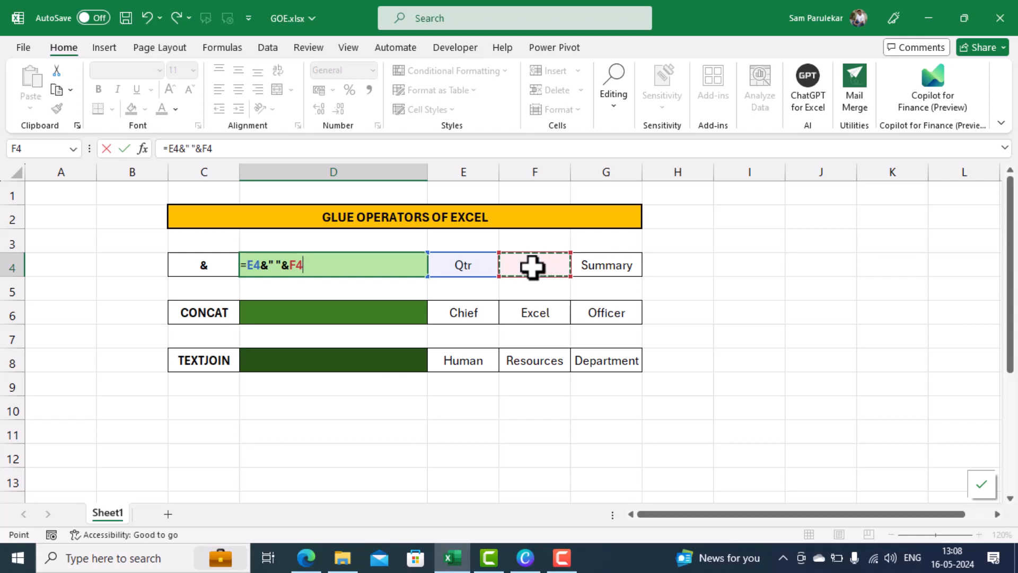
text(&)
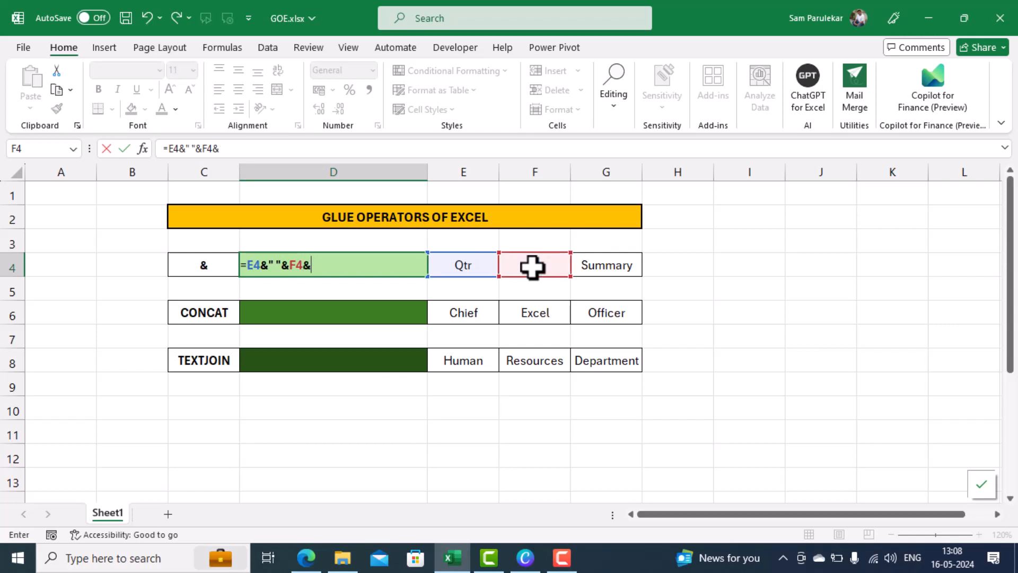
text(" "&)
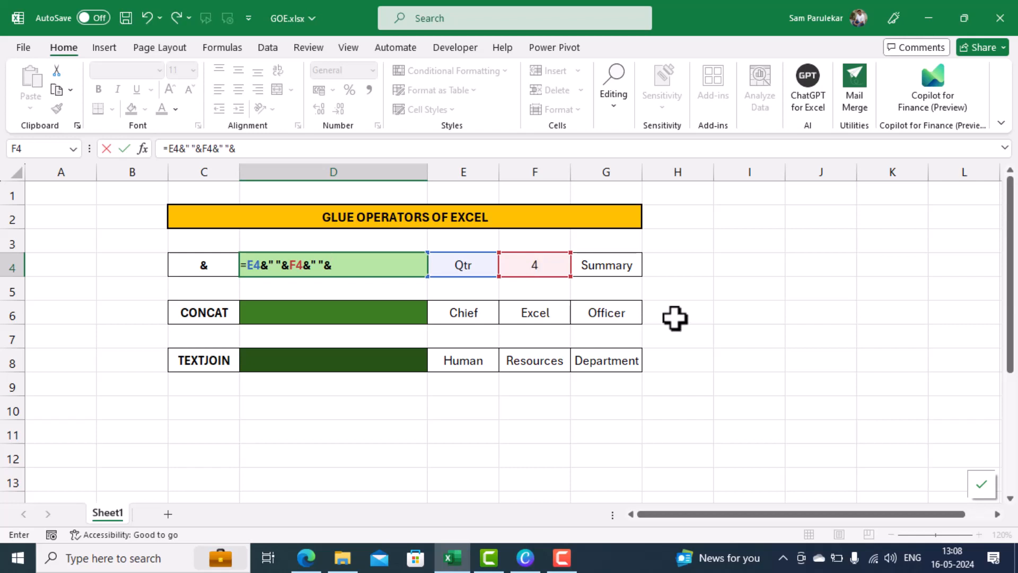
click(611, 265)
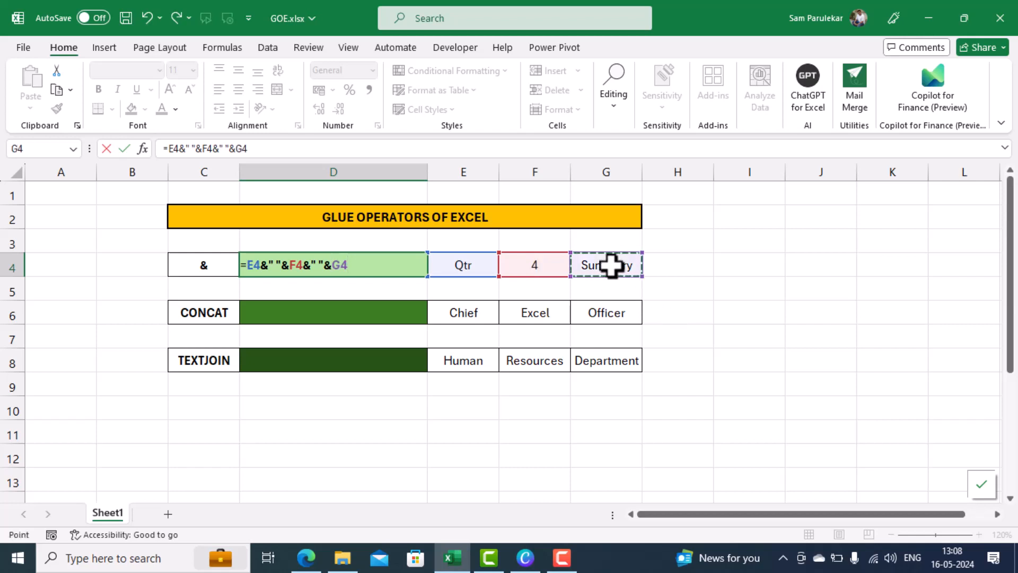
click(128, 153)
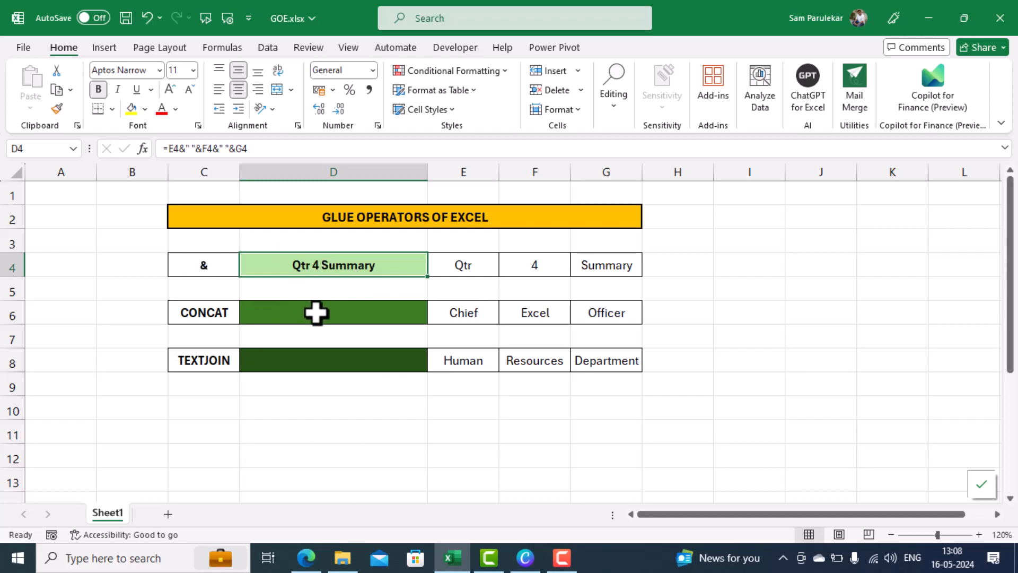
Enter the formula =CONCAT(E6:G6) in cell D6 to join the three texts of the CONCAT row
click(331, 313)
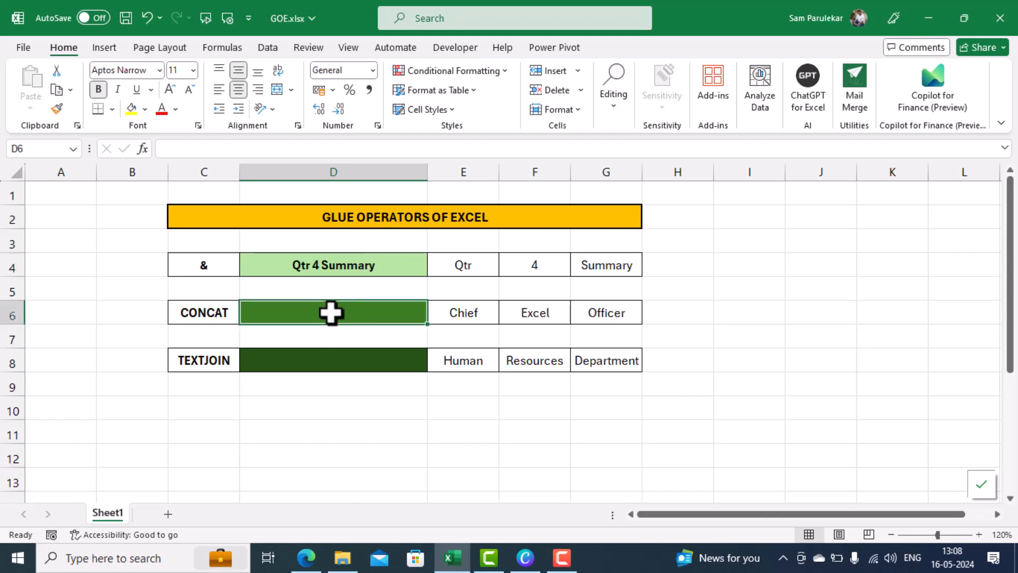
text(=co)
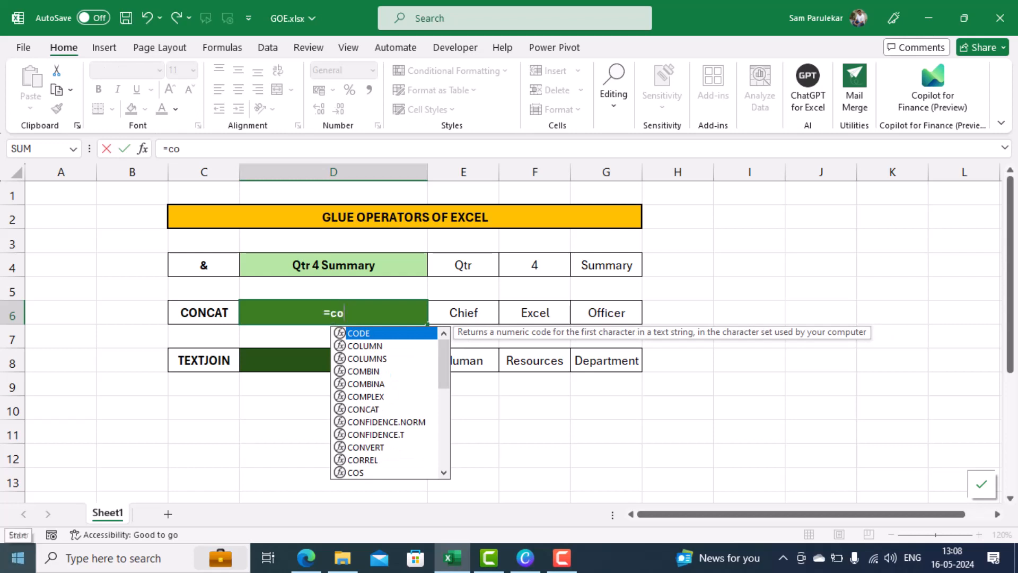
text(ncat*)
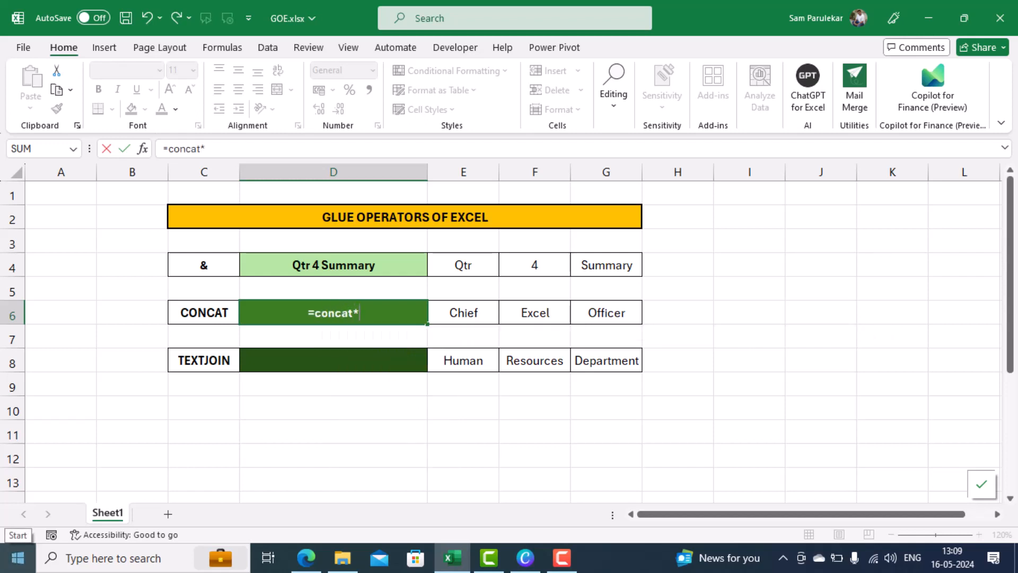
key(BackSpace)
text(()
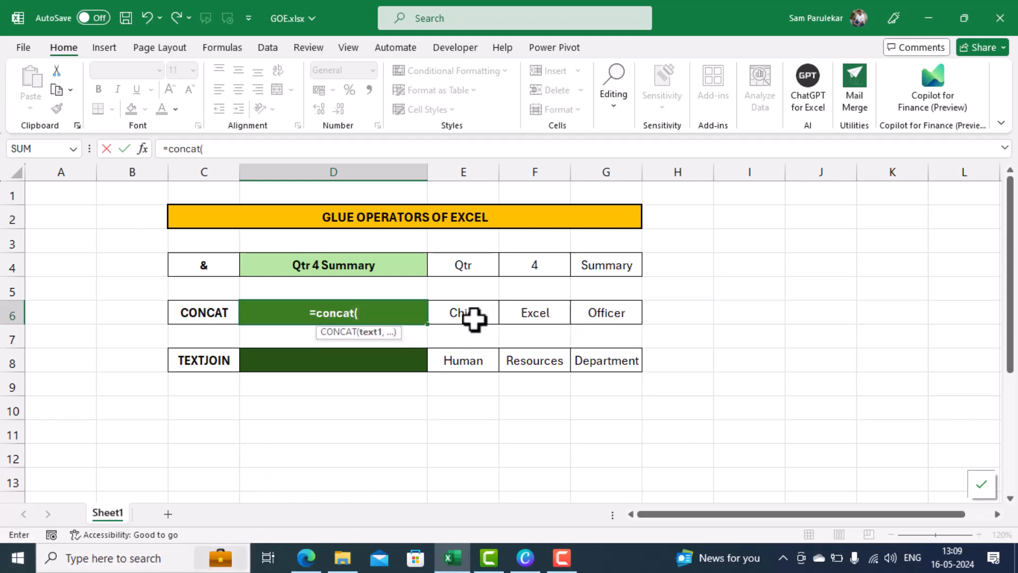
drag(474, 317, 594, 311)
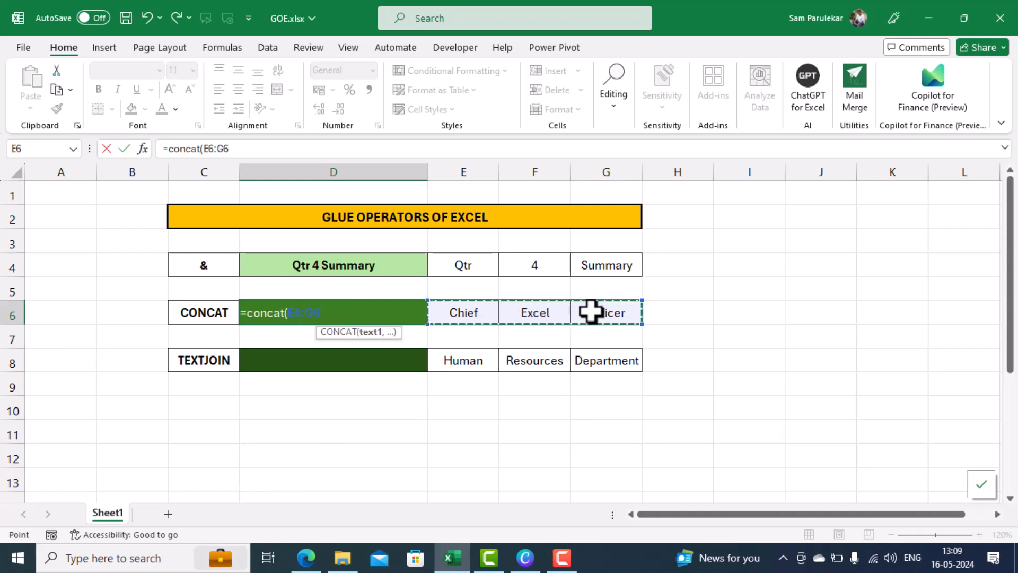
text())
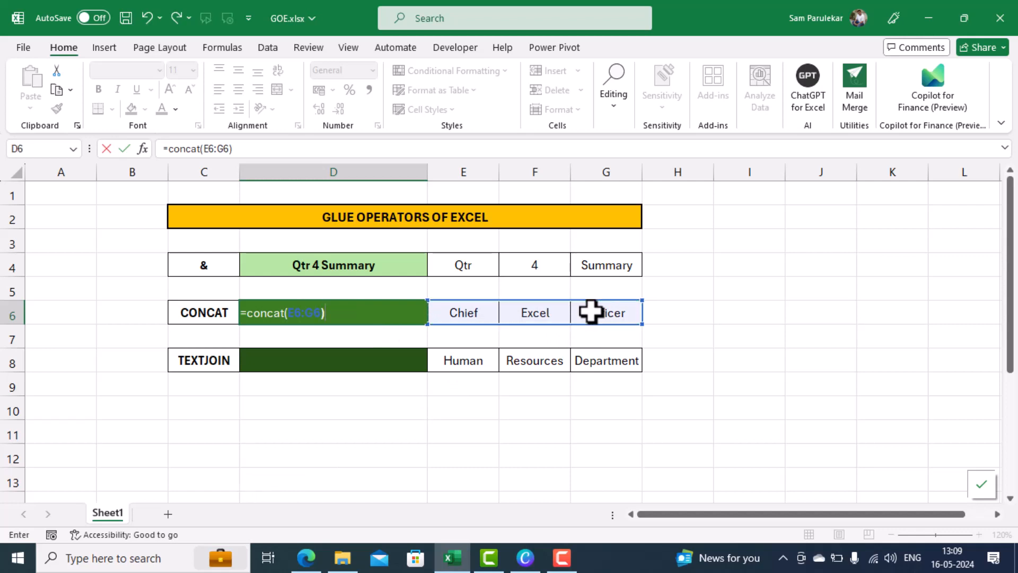
key(Return)
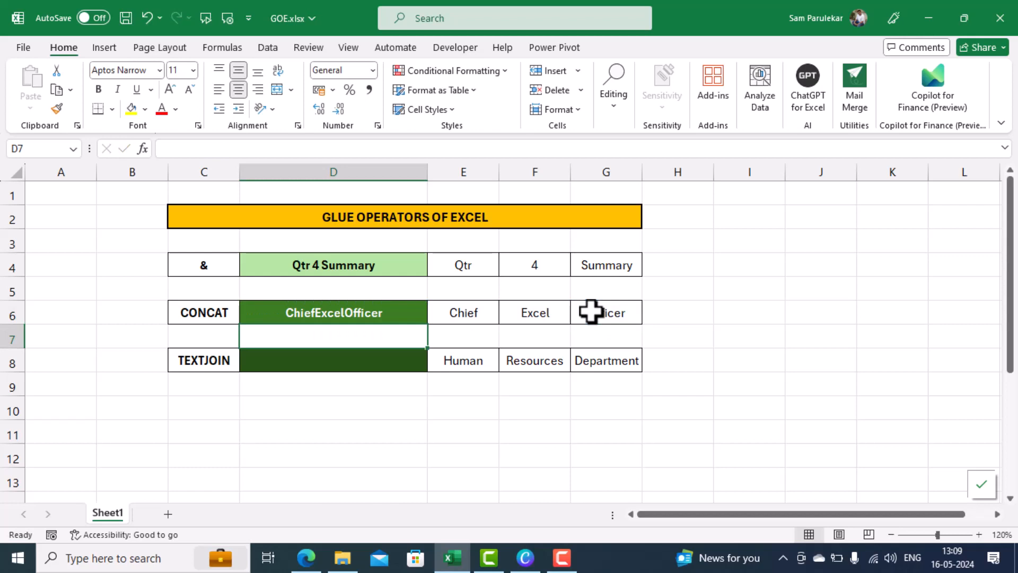
Replace the formula in cell D6 with =CONCAT(E6," ",F6," ",G6) so that spaces separate the joined texts
click(283, 313)
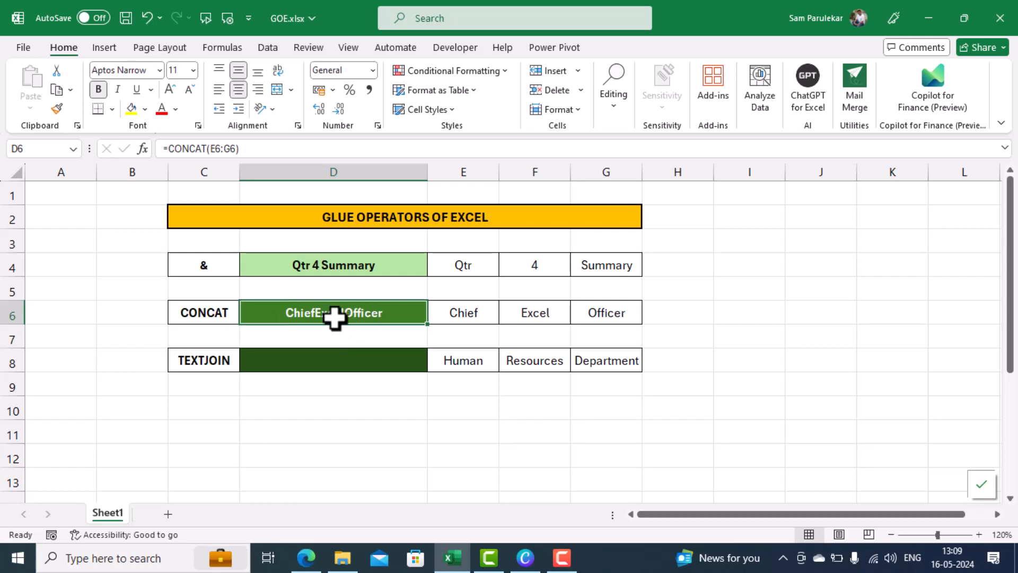
text(=)
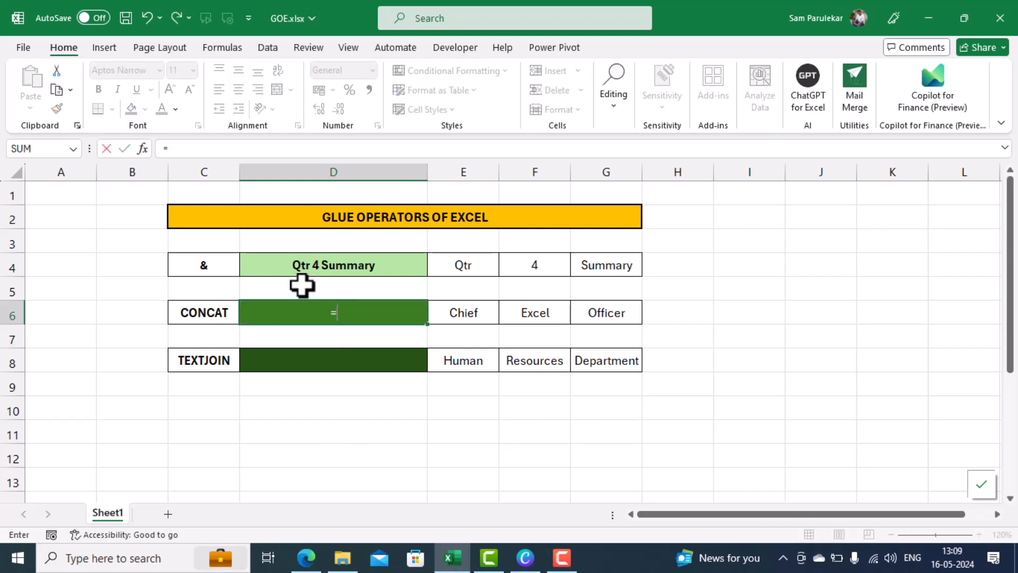
text(conc)
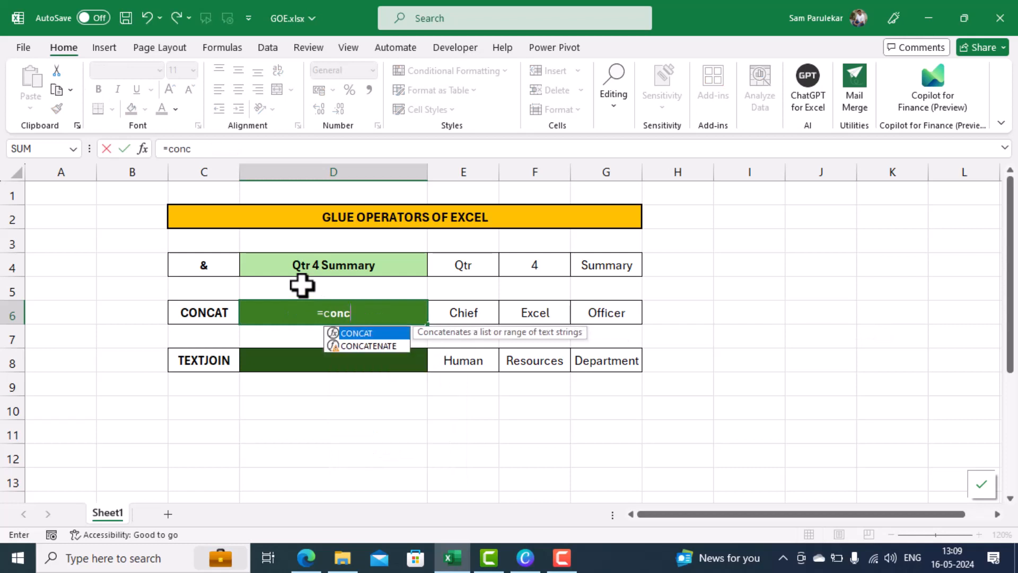
text(at()
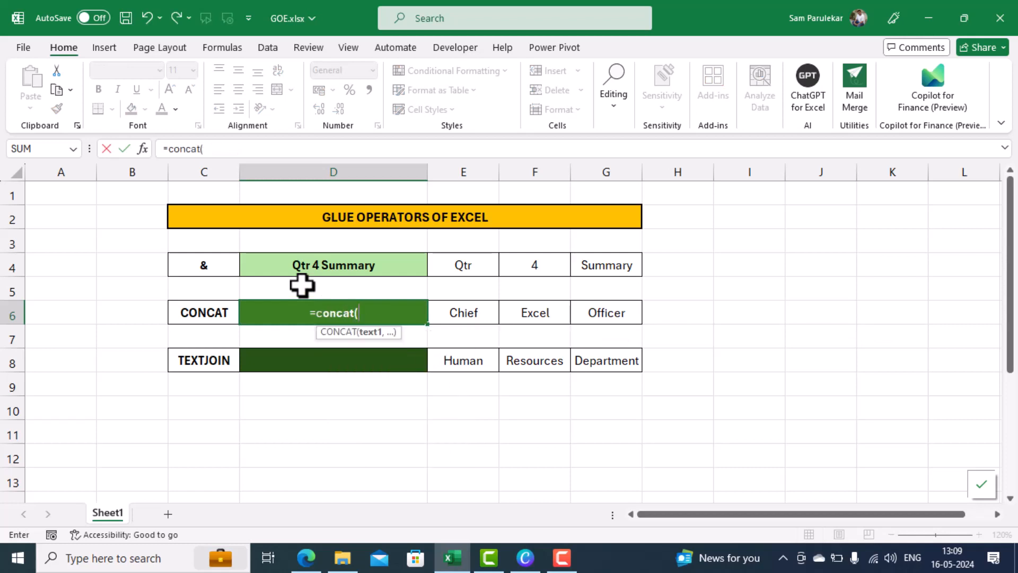
click(457, 311)
text(,)
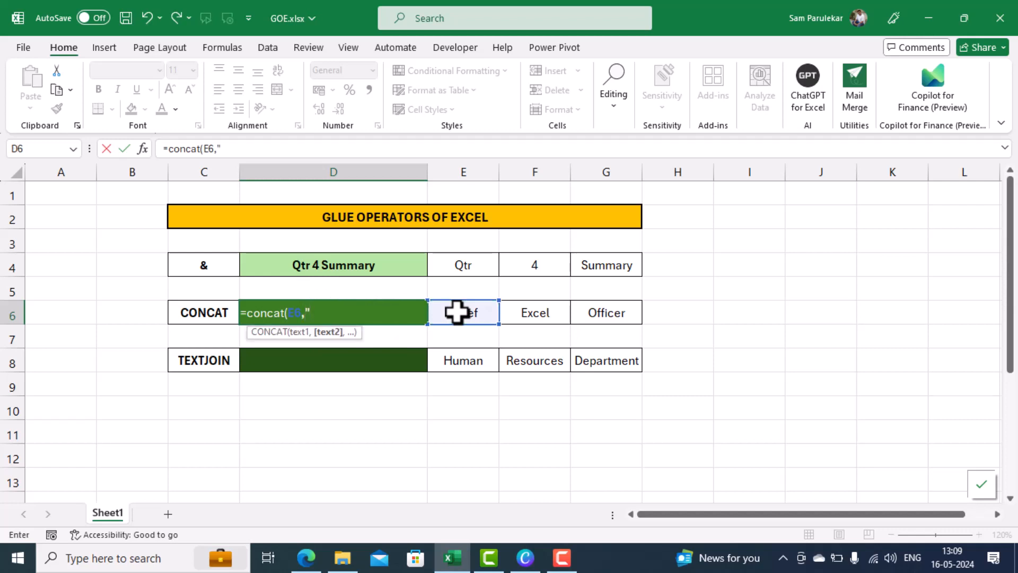
text(" ",)
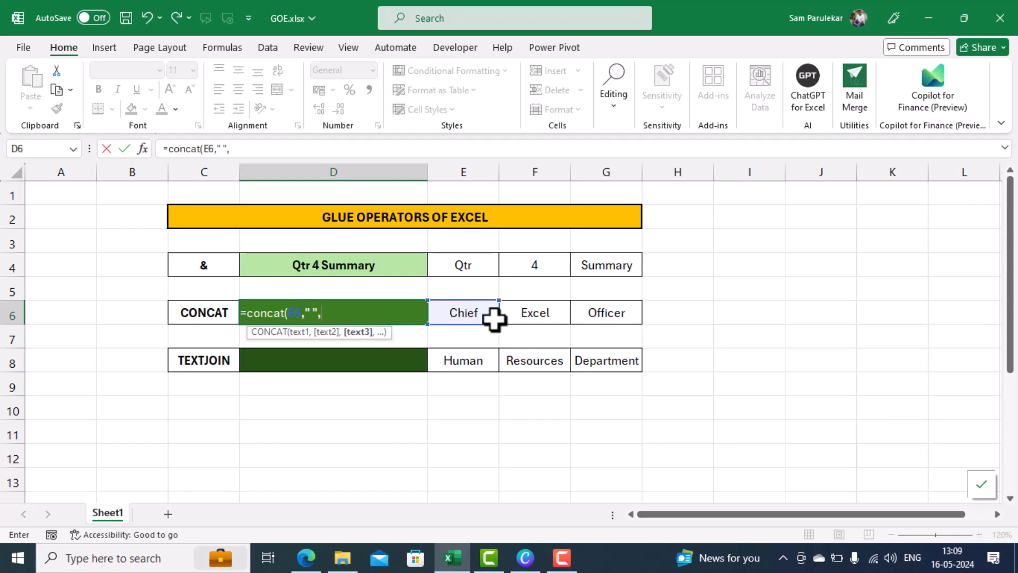
click(541, 311)
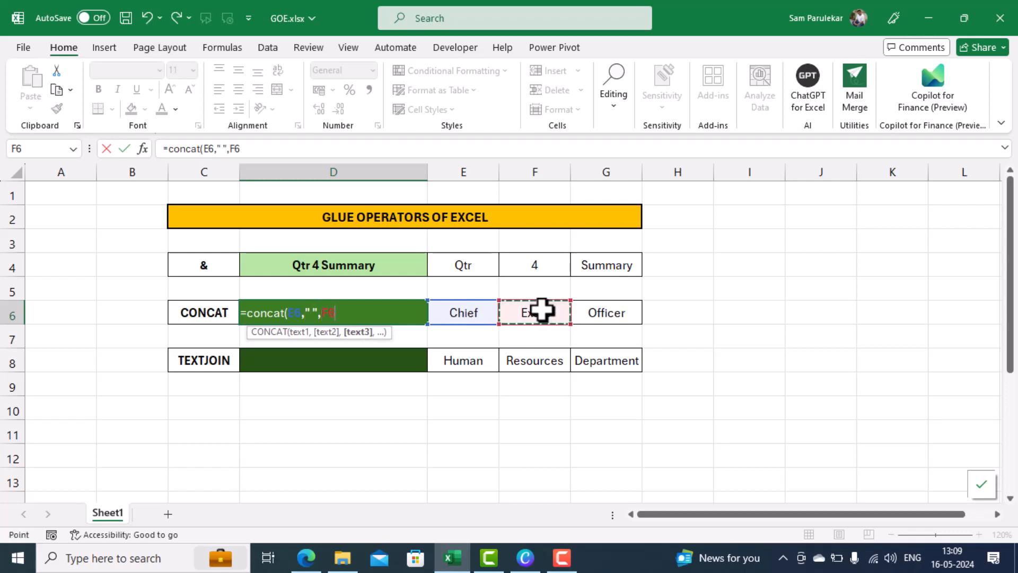
text(",F6)
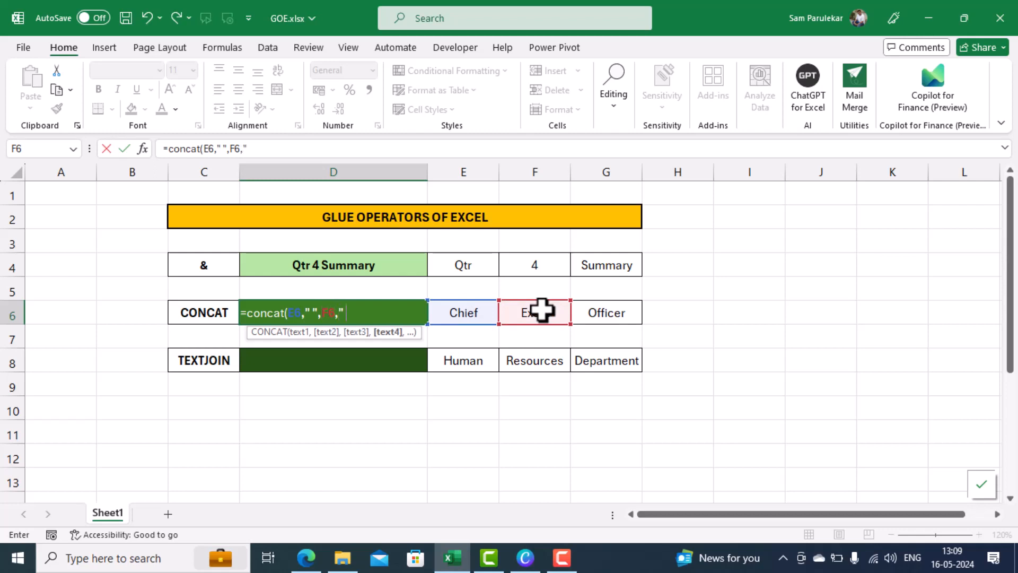
text(,)
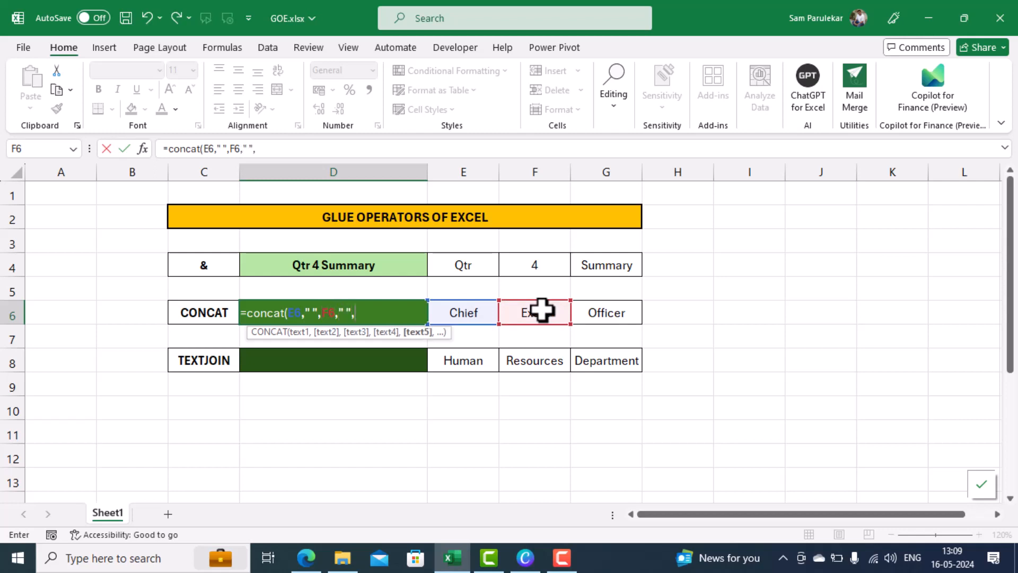
click(611, 318)
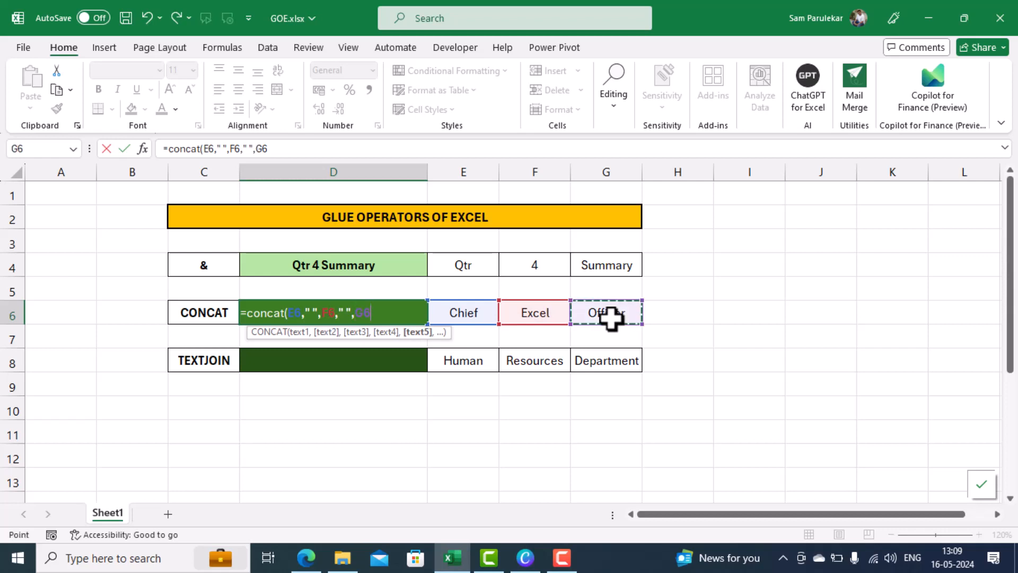
text())
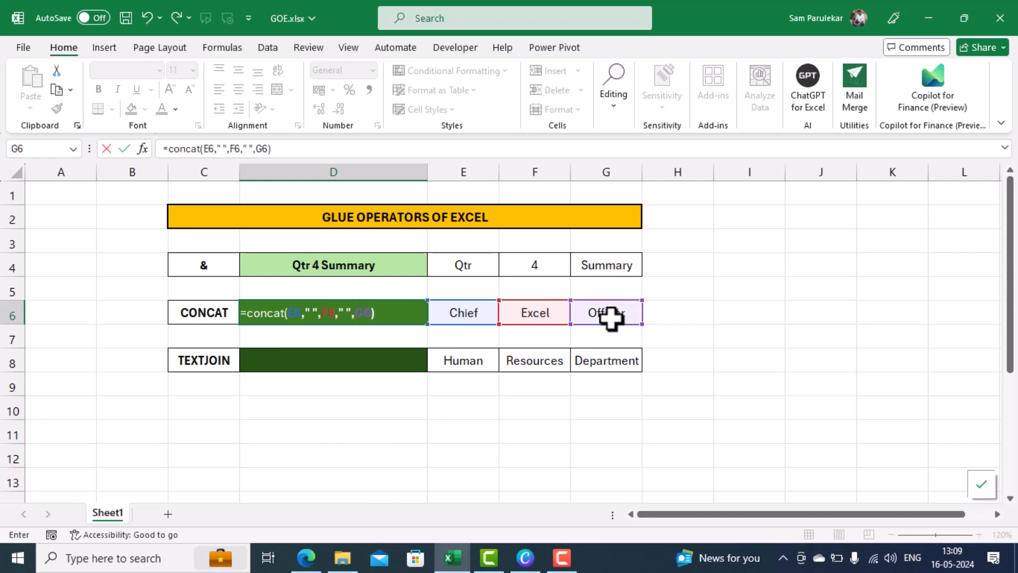
key(Return)
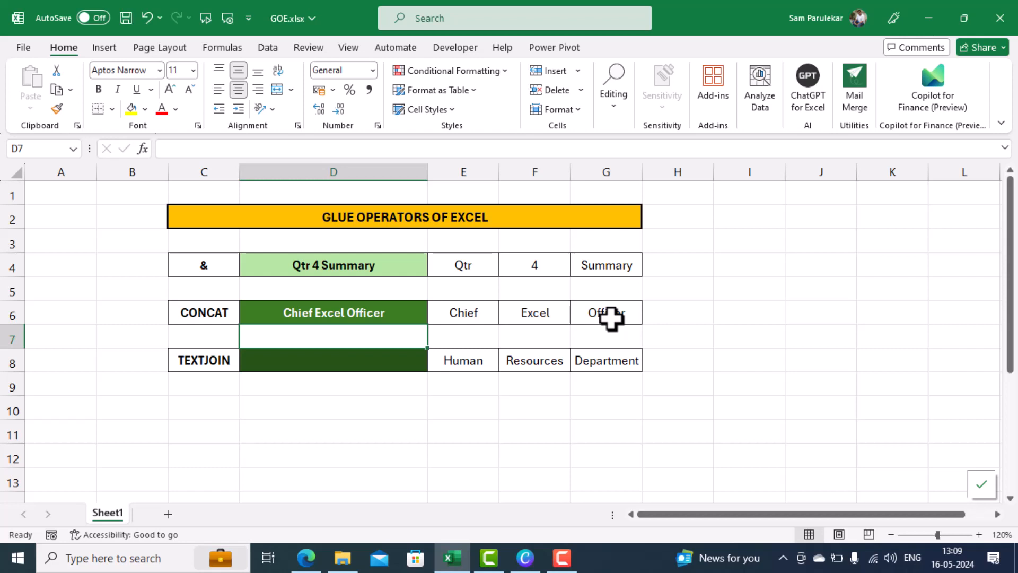
Enter the formula =TEXTJOIN(" ",TRUE,E8:G8) in cell D8 to join the TEXTJOIN row's texts with spaces, ignoring empty cells
click(386, 362)
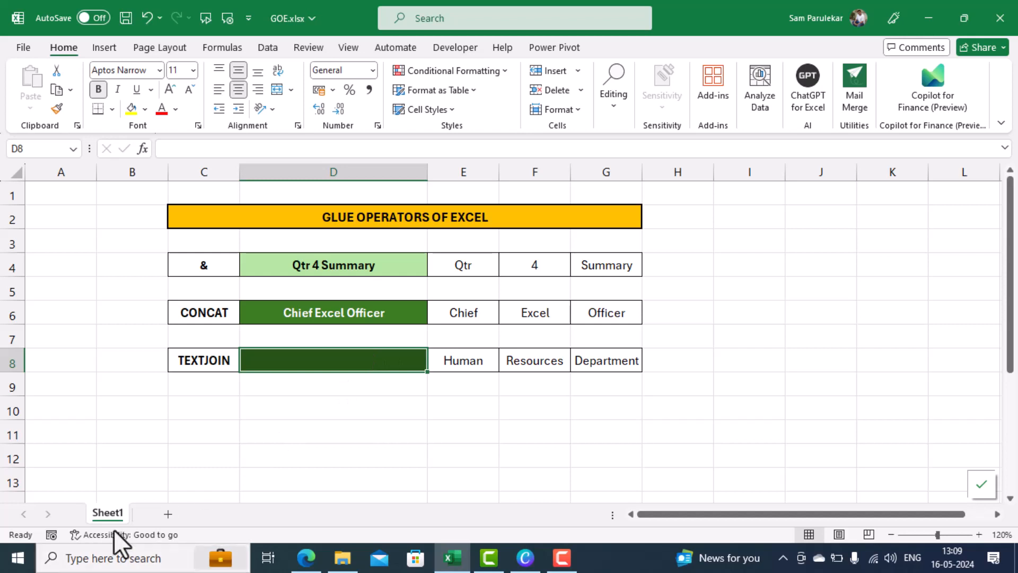
text(=)
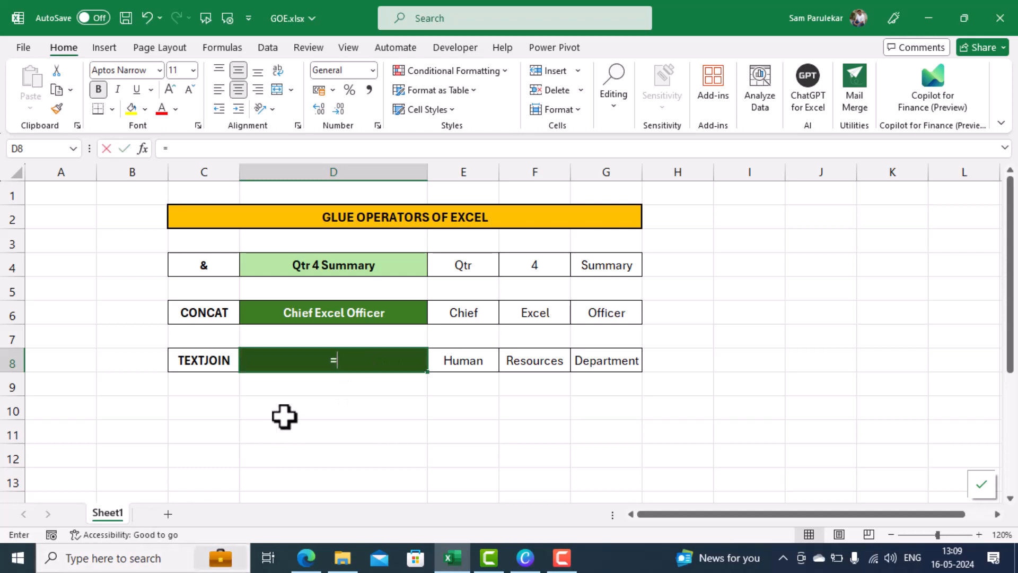
text(tex)
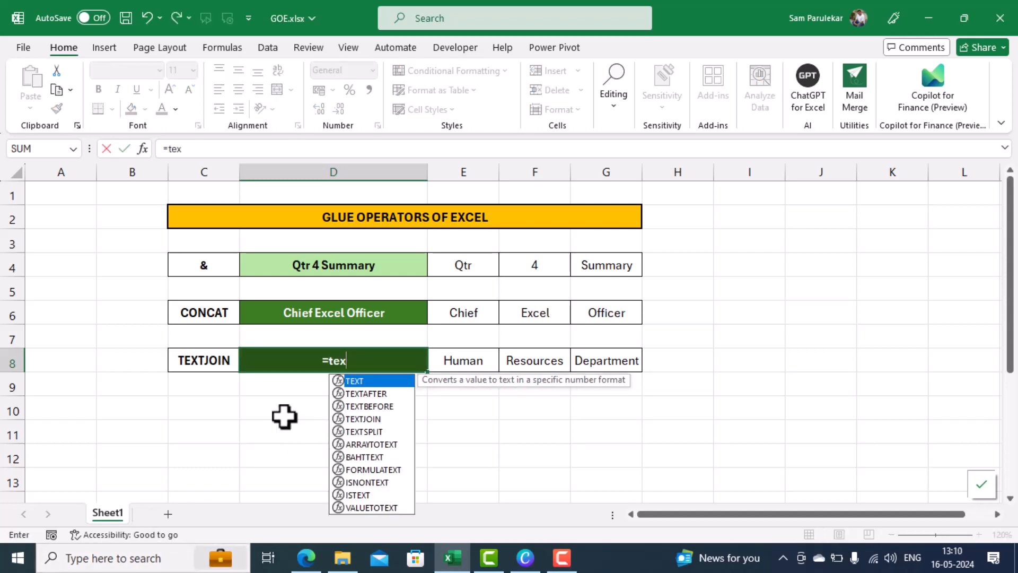
text(tjoin)
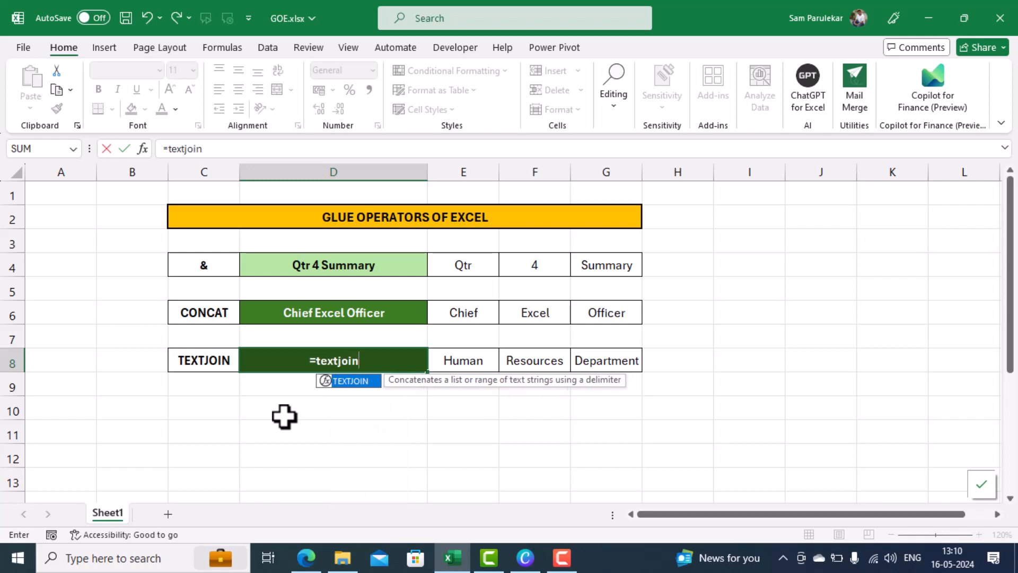
text(()
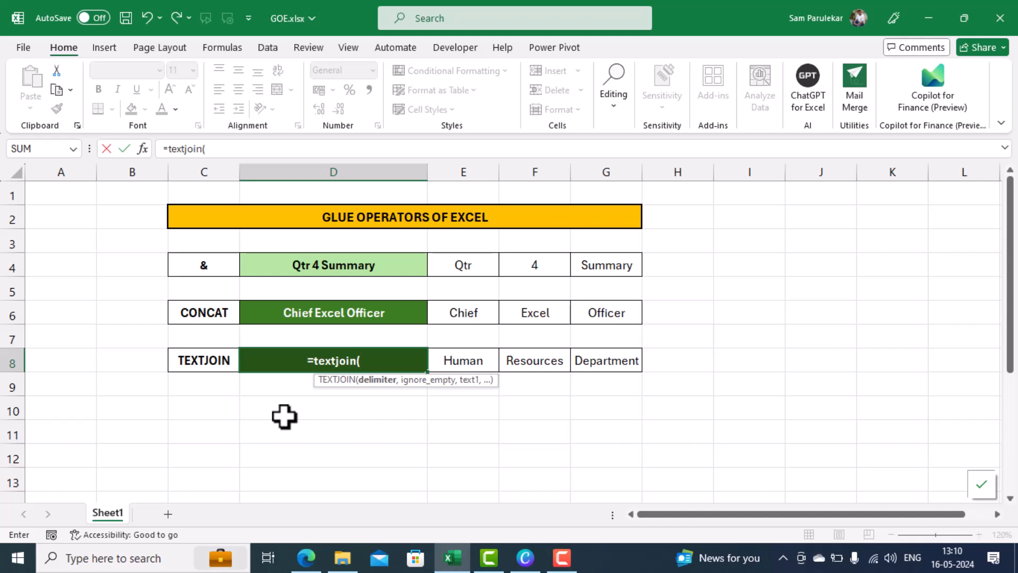
text(")
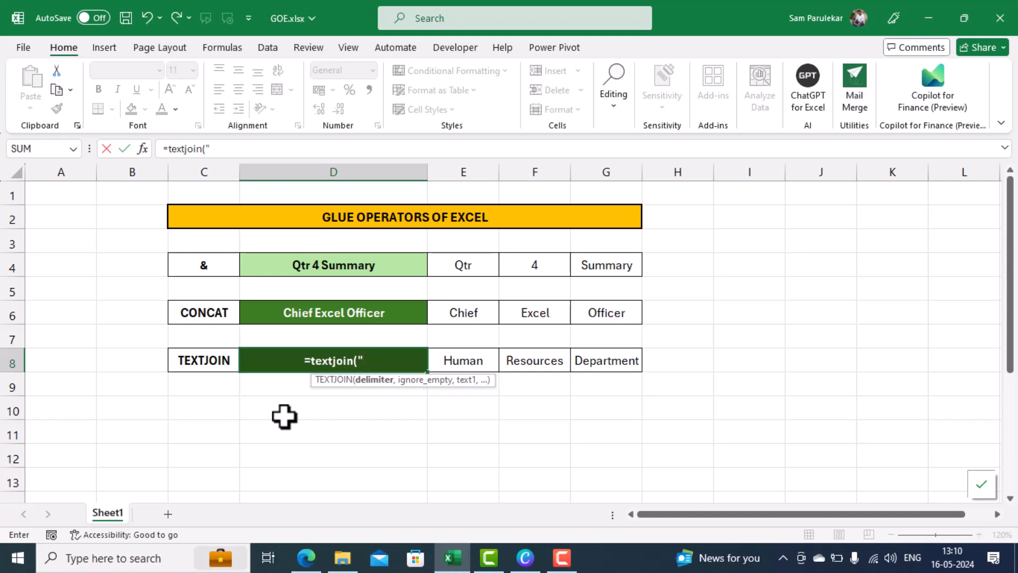
text( ")
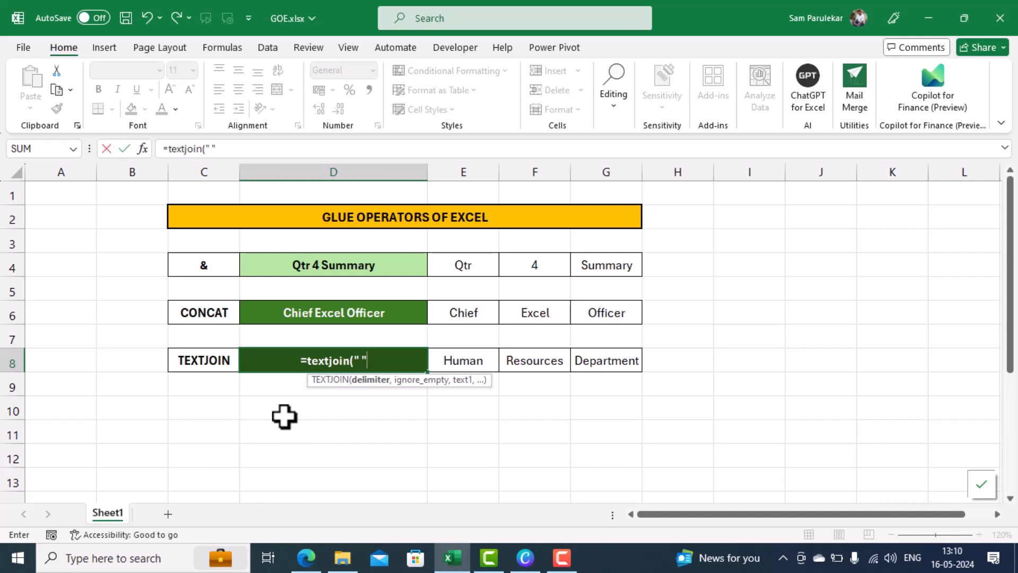
text(,)
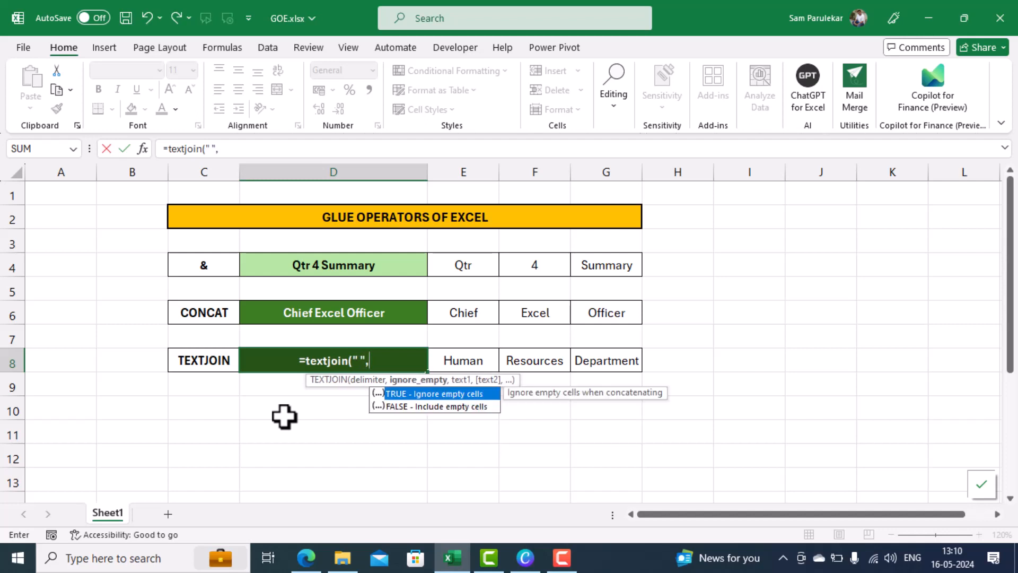
double_click(437, 393)
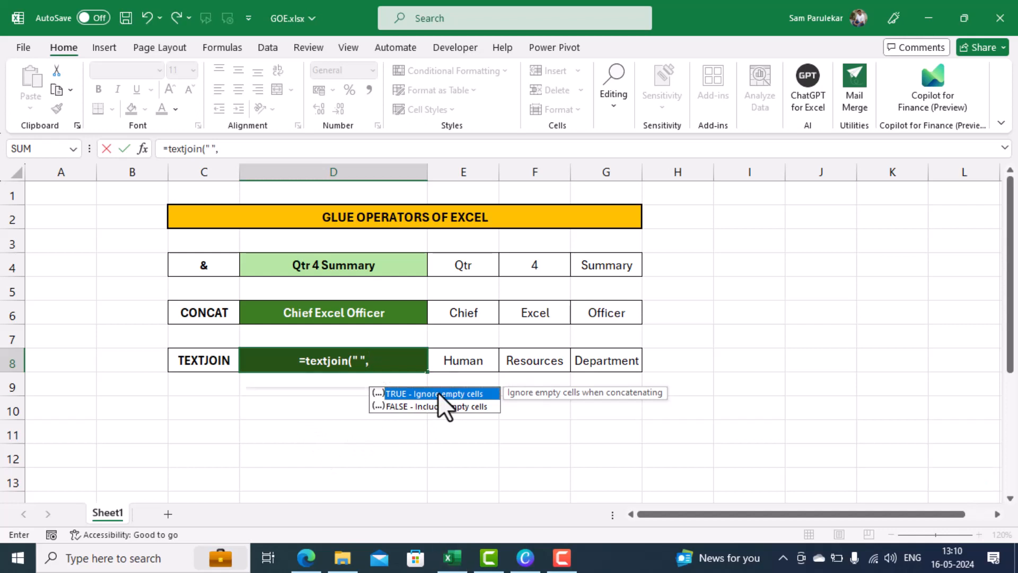
text(,)
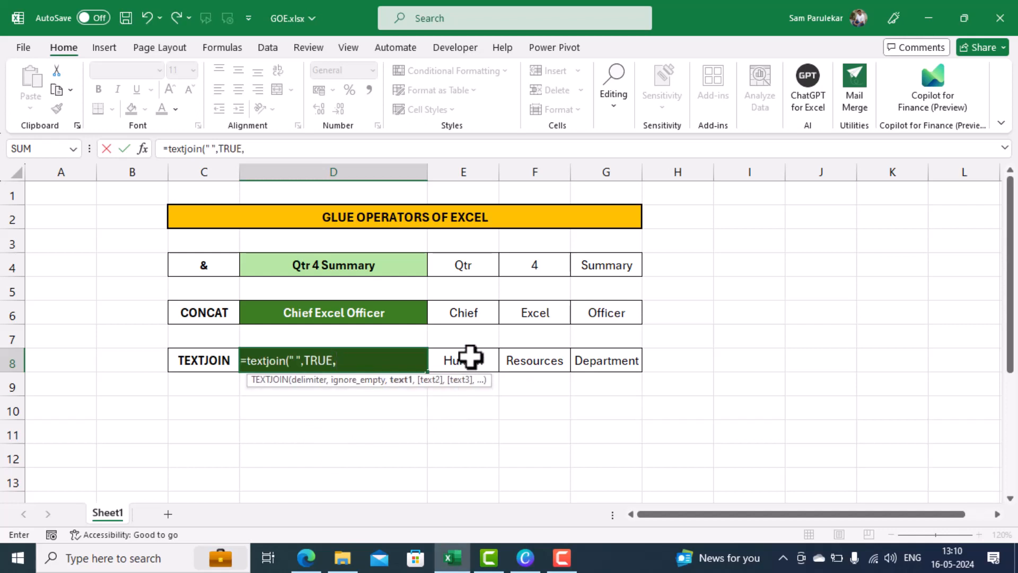
drag(470, 357, 603, 355)
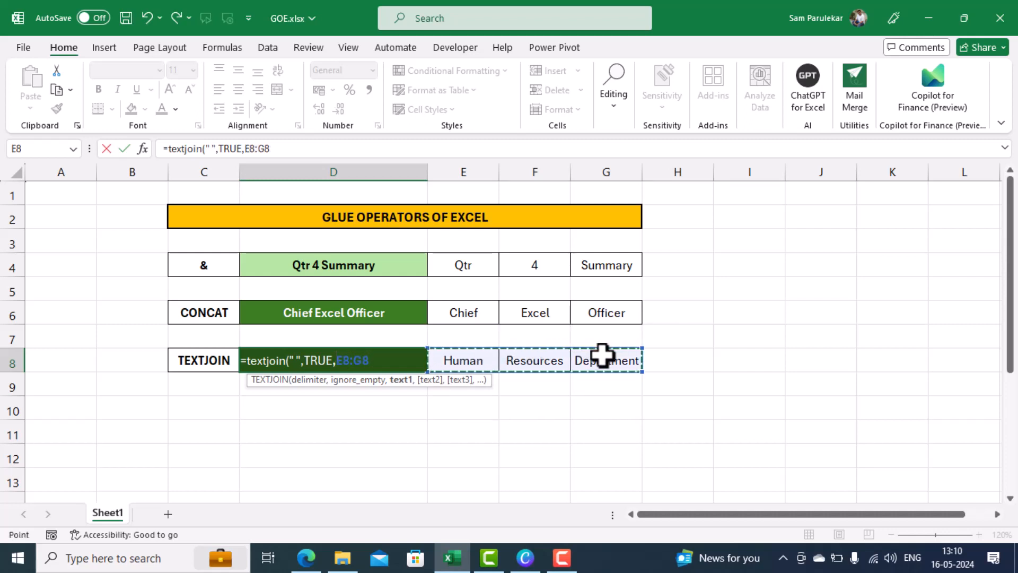
text())
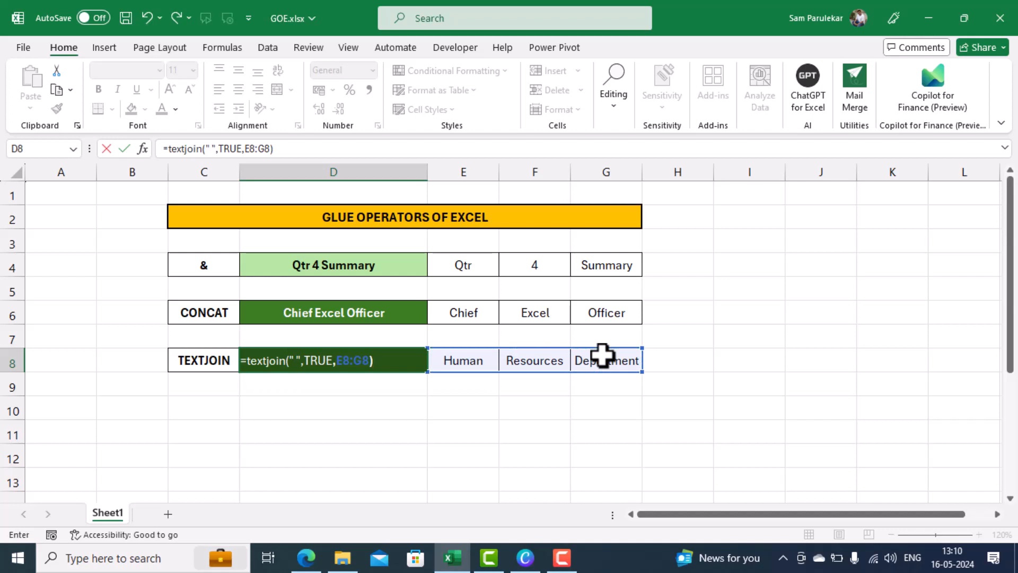
key(Return)
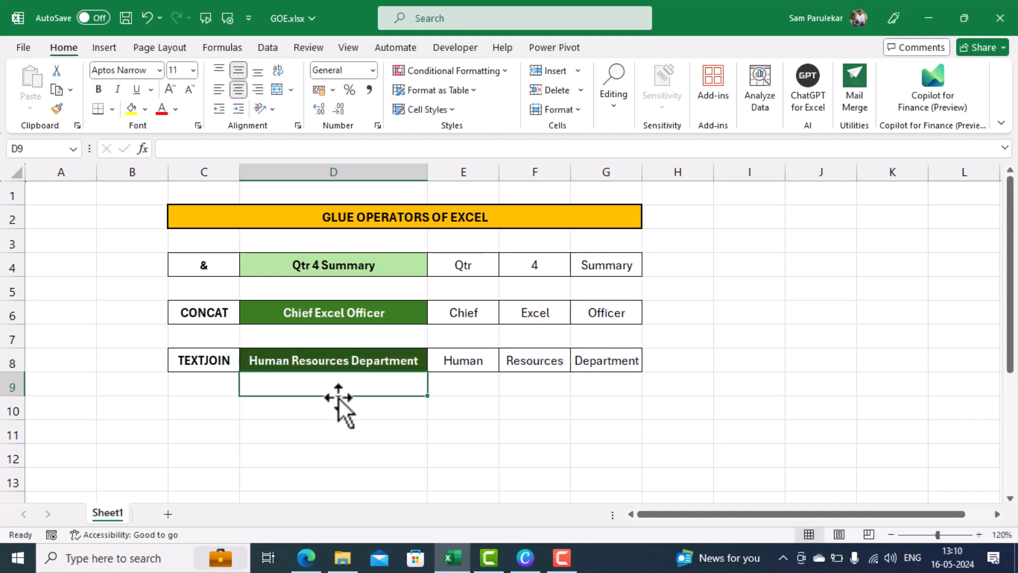
click(339, 417)
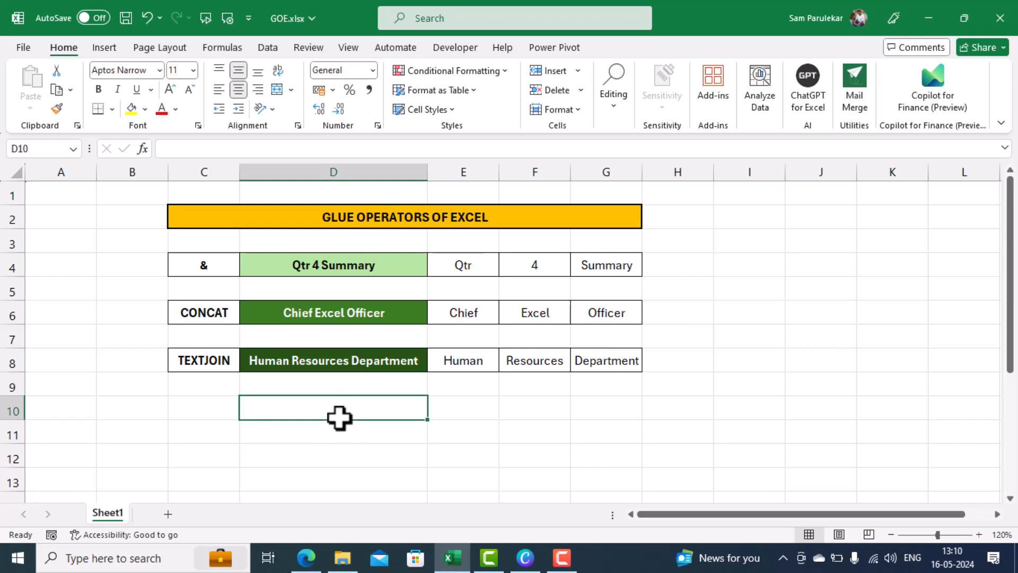